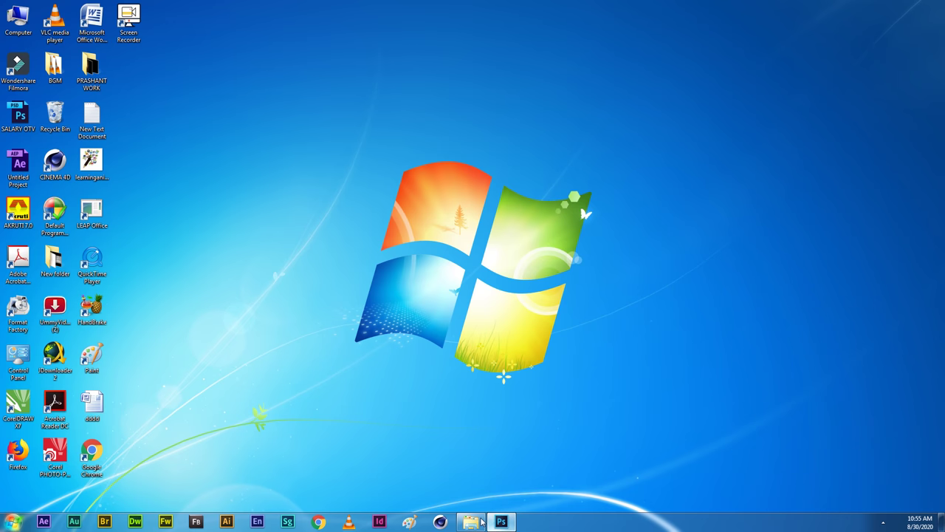
- Restore the Photoshop window from the Windows 7 taskbar so it fills the screen
{"action": "left_click", "coordinate": [493, 522]}
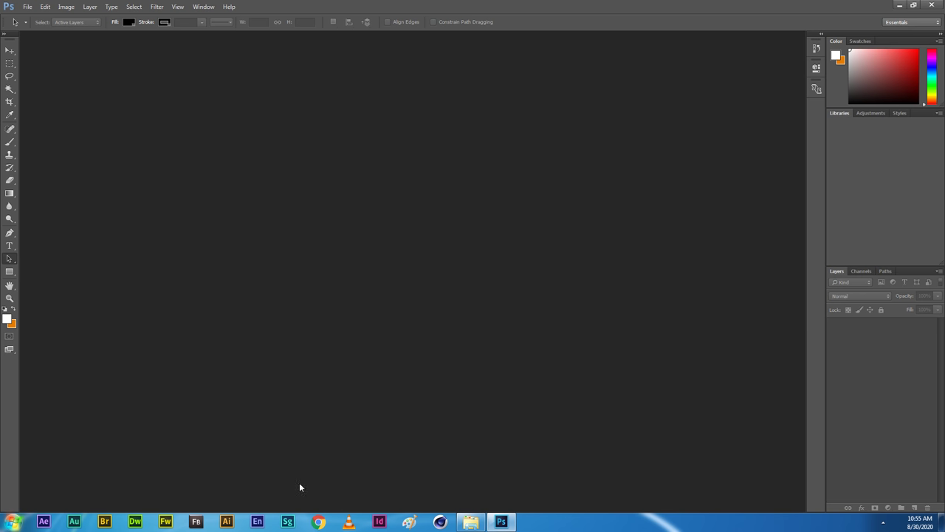
{"action": "left_click", "coordinate": [503, 522]}
- Start a new blank document with File > New
{"action": "left_click", "coordinate": [503, 522]}
{"action": "left_click", "coordinate": [26, 9]}
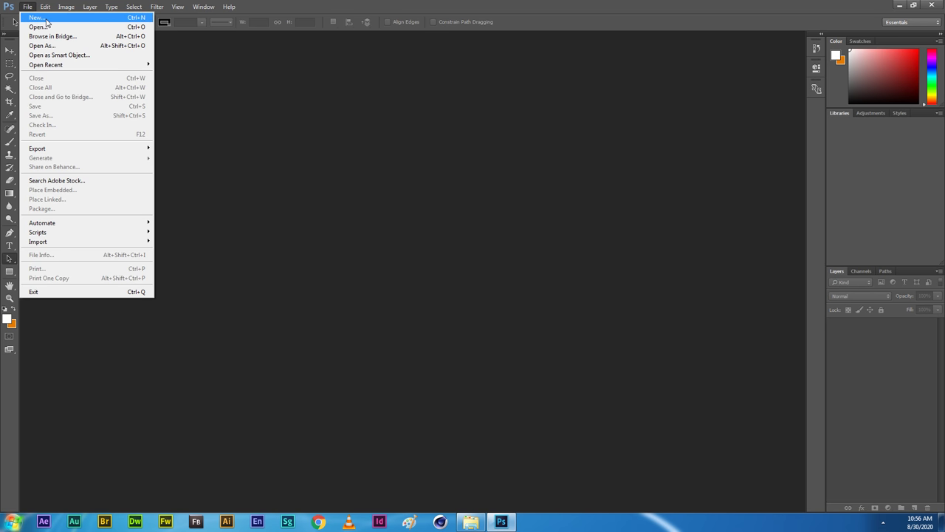
{"action": "left_click", "coordinate": [37, 17]}
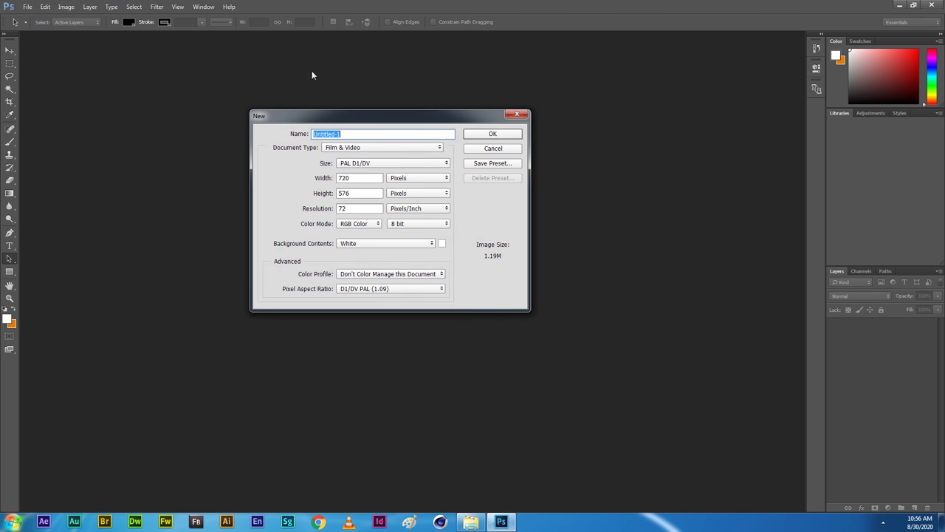
- Reposition the New dialog showing the 720×576 PAL D1/DV defaults
{"action": "left_click_drag", "start_coordinate": [317, 119], "coordinate": [336, 120]}
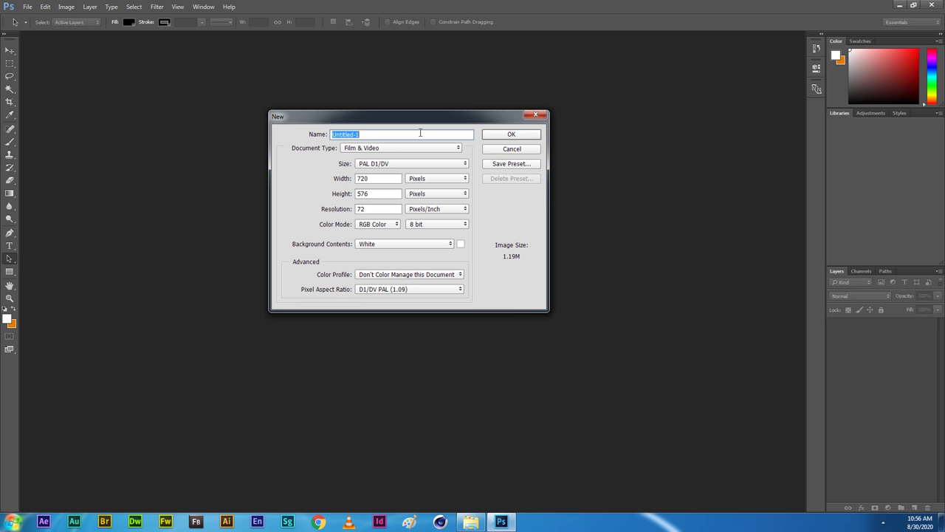
{"action": "left_click_drag", "start_coordinate": [400, 121], "coordinate": [389, 125]}
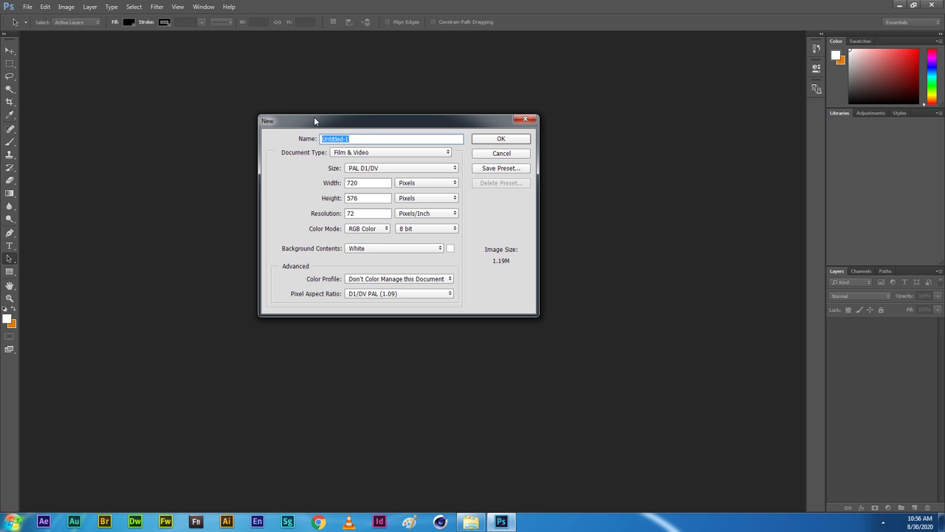
{"action": "left_click_drag", "start_coordinate": [314, 117], "coordinate": [303, 127]}
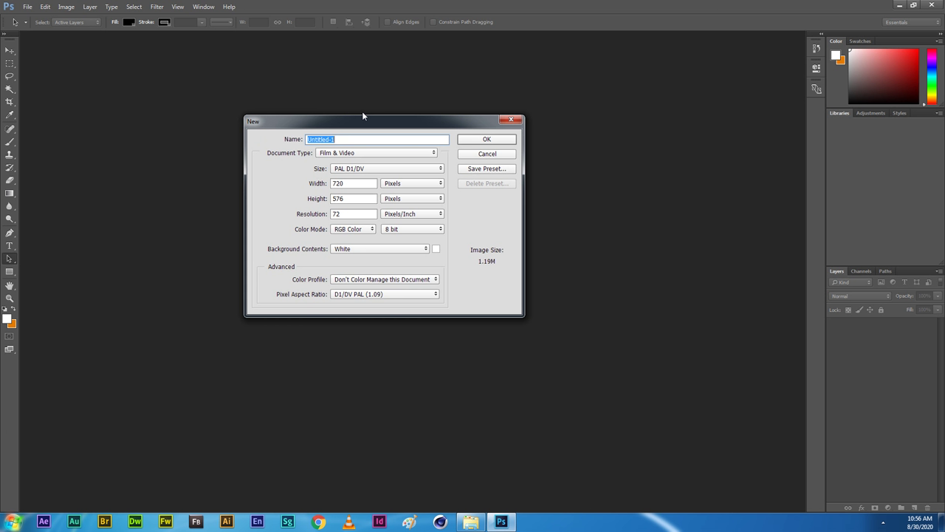
- Name the document '1st class' and apply the Default Photoshop Size preset (7×5 in, 300 ppi)
{"action": "type", "text": "1st c"}
{"action": "type", "text": "lass"}
{"action": "left_click", "coordinate": [336, 155]}
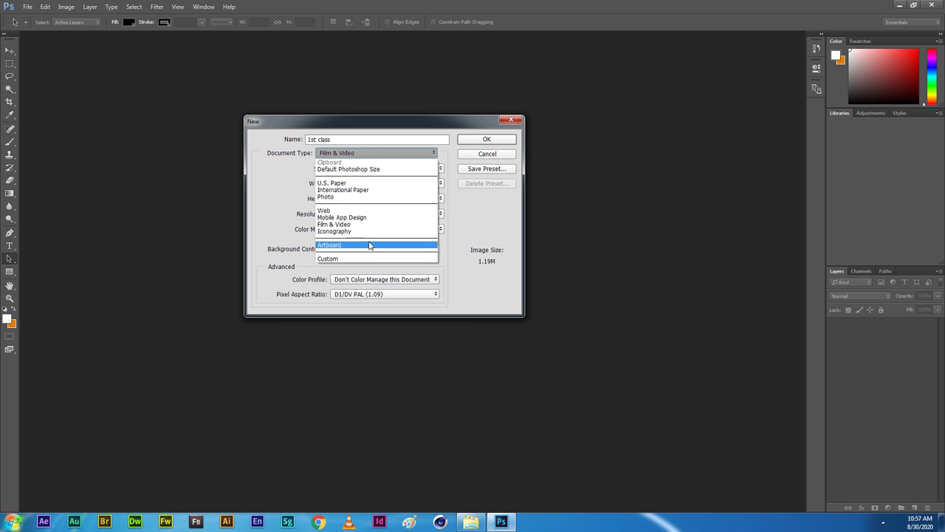
{"action": "left_click", "coordinate": [361, 171]}
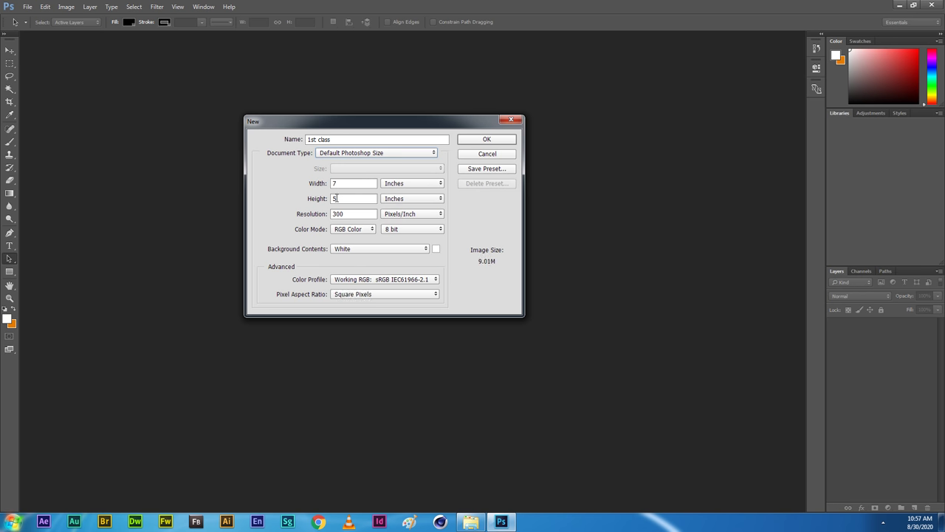
{"action": "double_click", "coordinate": [333, 185]}
{"action": "key", "text": "Tab"}
{"action": "key", "text": "Tab"}
{"action": "left_click", "coordinate": [344, 232]}
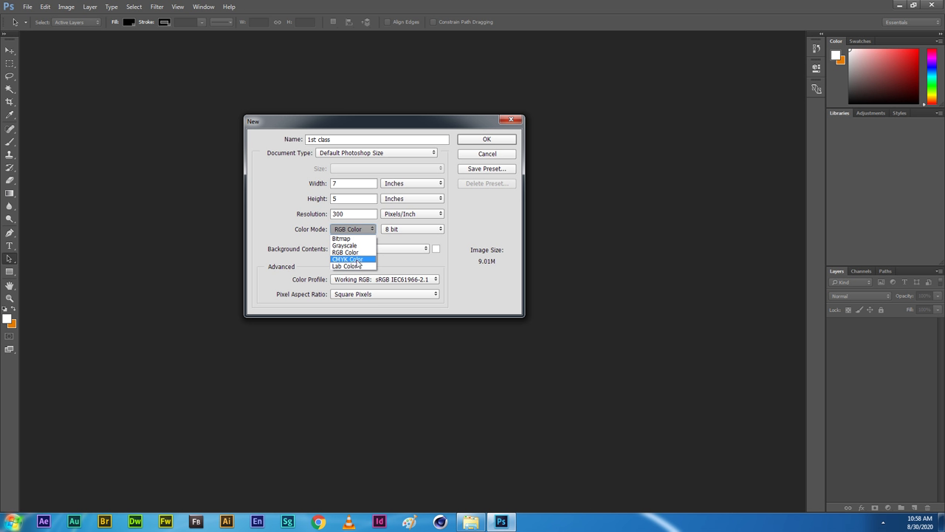
- Keep RGB Color as the colour mode at 8 bit depth
{"action": "left_click", "coordinate": [391, 250]}
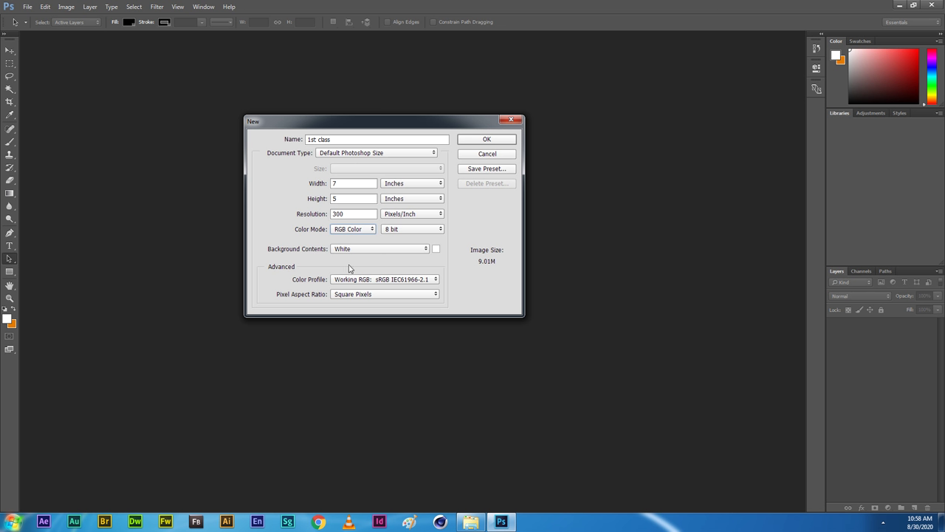
{"action": "left_click", "coordinate": [403, 233]}
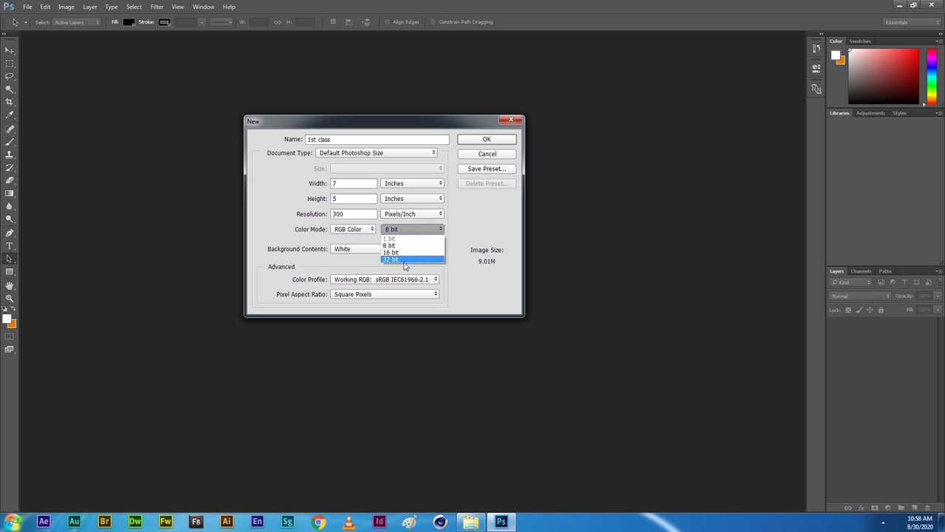
{"action": "left_click", "coordinate": [469, 228]}
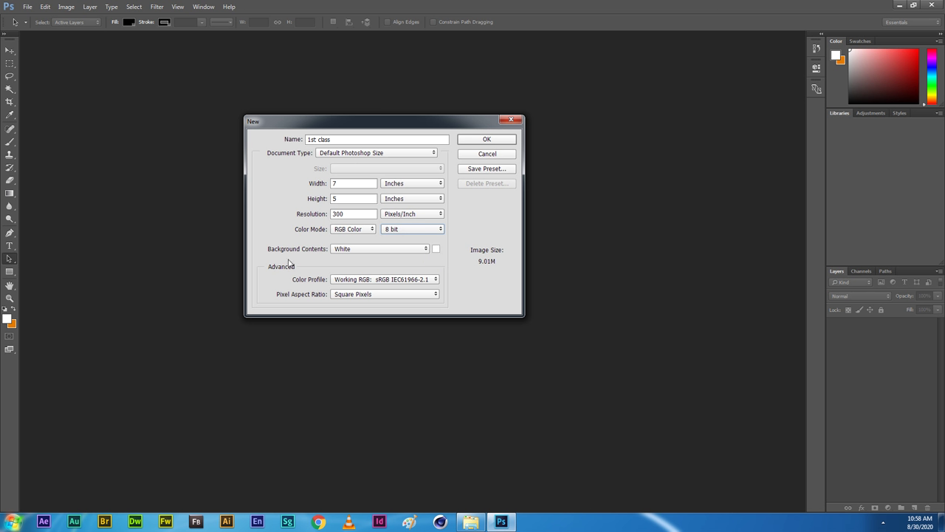
- Set the background contents to a custom blue background colour (#0048ff)
{"action": "left_click", "coordinate": [356, 250]}
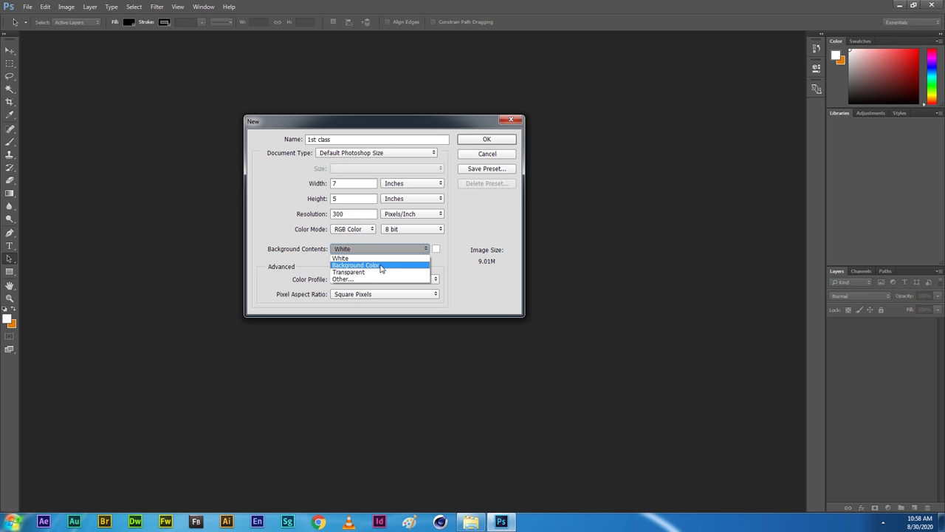
{"action": "left_click", "coordinate": [381, 266]}
{"action": "left_click", "coordinate": [436, 250]}
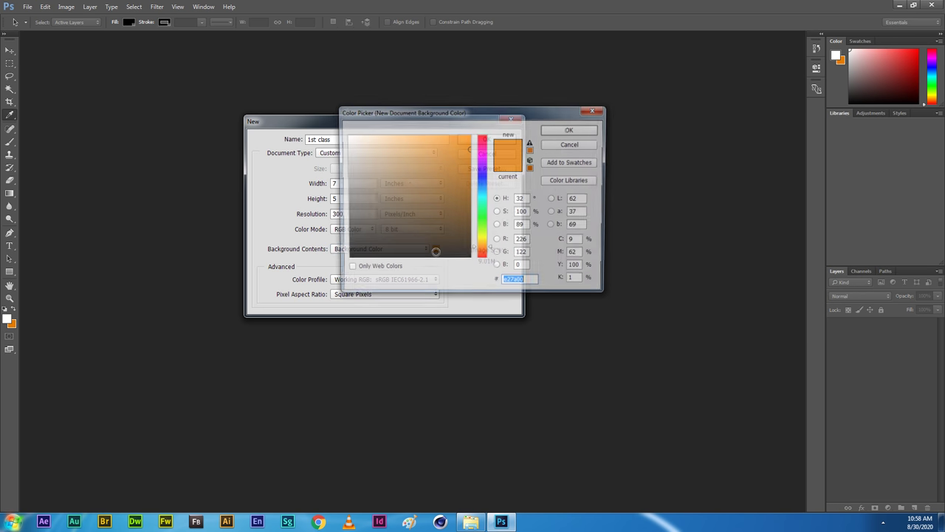
{"action": "left_click_drag", "start_coordinate": [487, 155], "coordinate": [486, 140]}
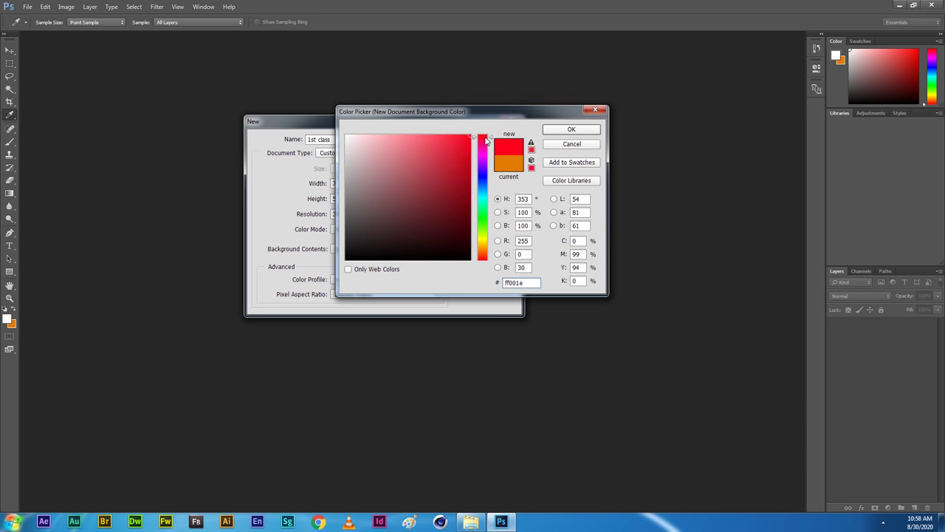
{"action": "left_click", "coordinate": [486, 182]}
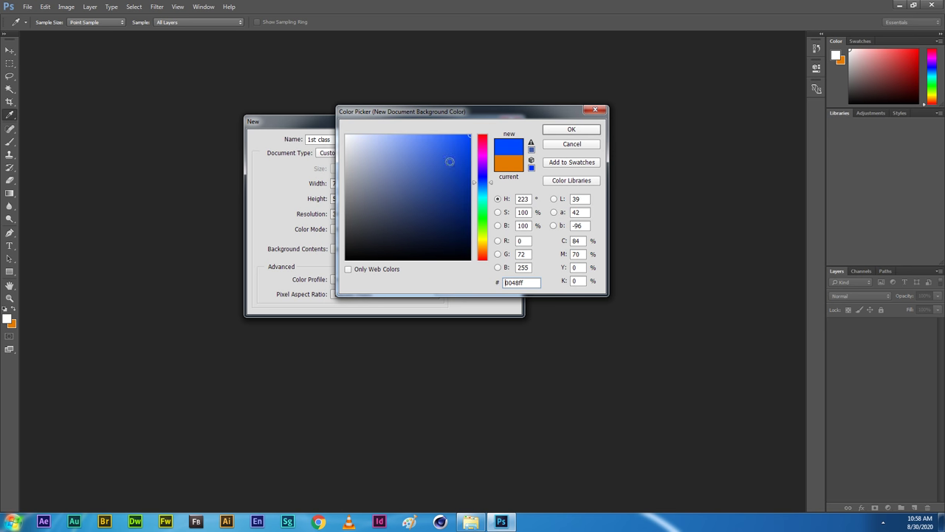
{"action": "left_click", "coordinate": [576, 135]}
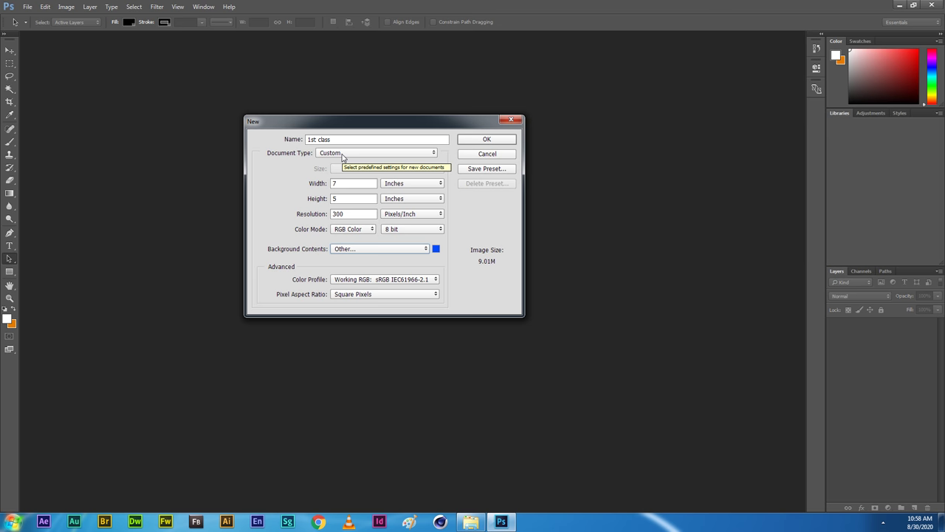
- Try the Default Photoshop Size, U.S. Paper (Letter) and International Paper (A4) presets
{"action": "left_click", "coordinate": [342, 157]}
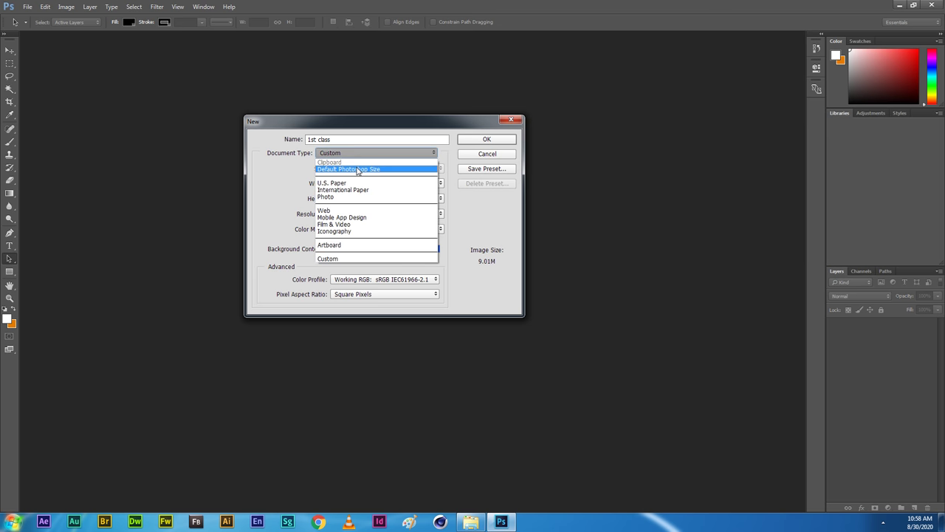
{"action": "left_click", "coordinate": [358, 169]}
{"action": "left_click", "coordinate": [360, 155]}
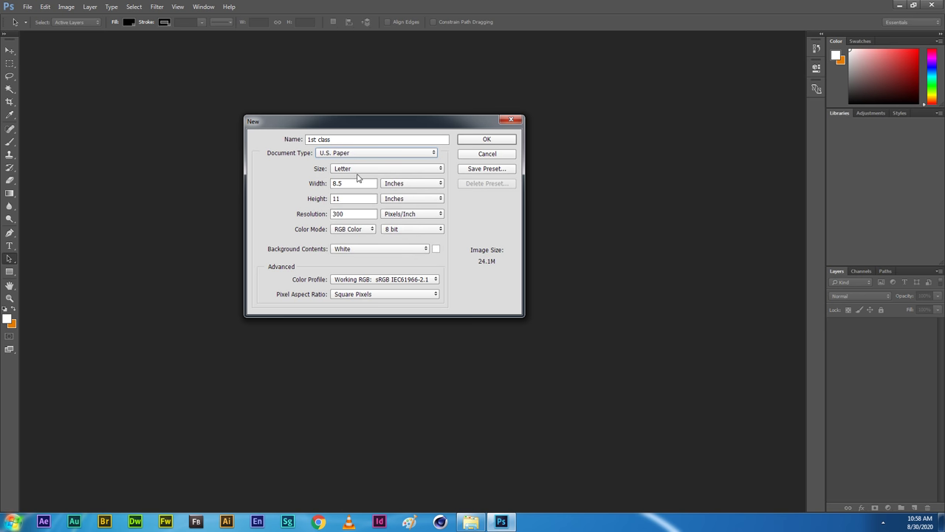
{"action": "left_click", "coordinate": [358, 170]}
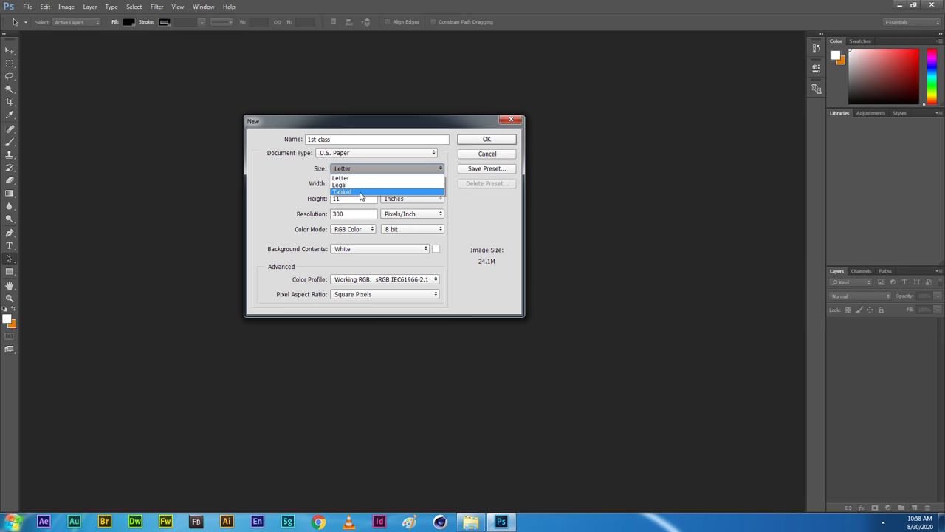
{"action": "left_click", "coordinate": [350, 155]}
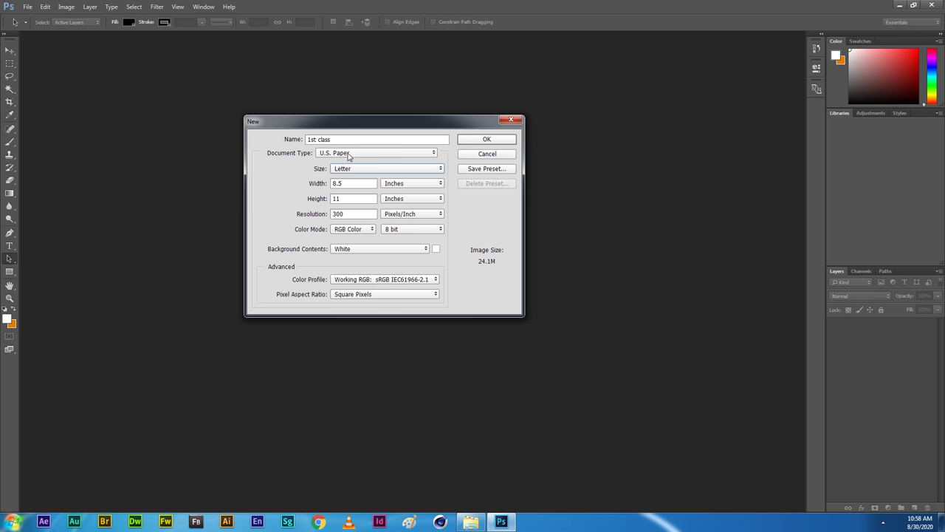
{"action": "left_click", "coordinate": [352, 190]}
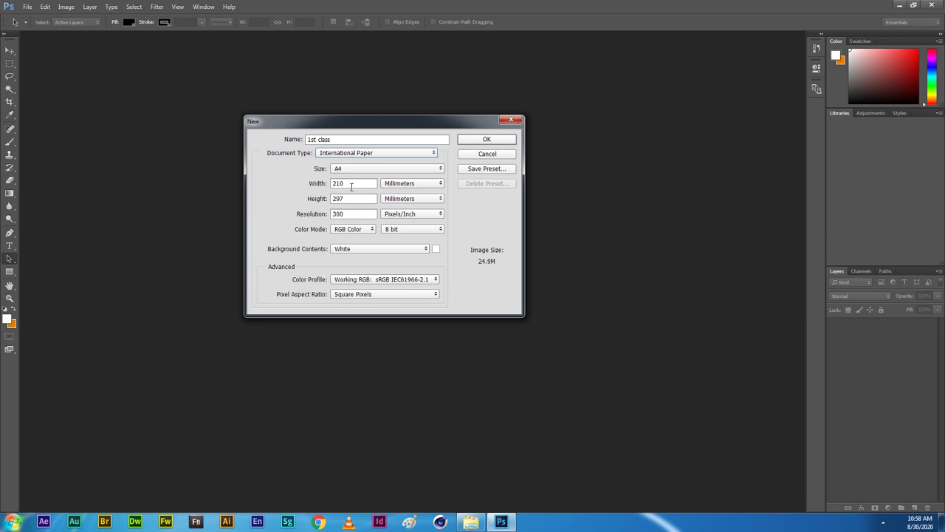
{"action": "left_click", "coordinate": [351, 172]}
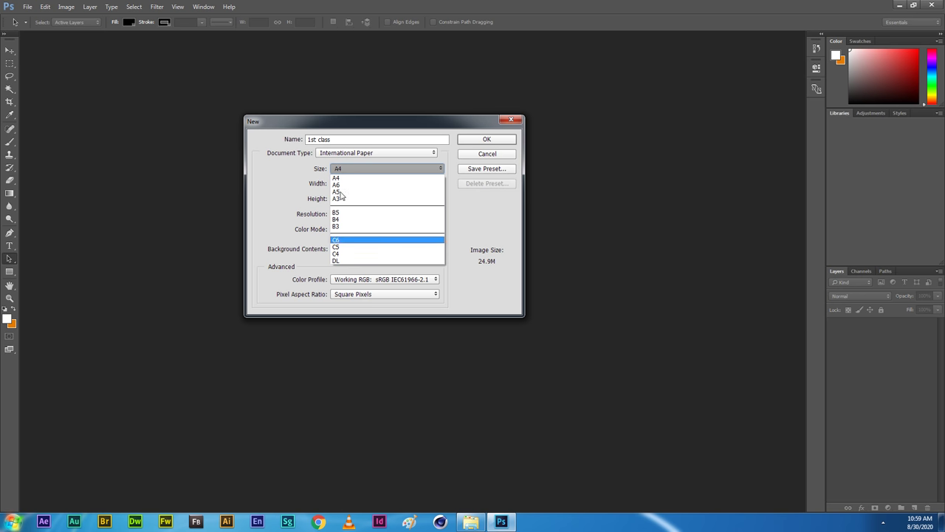
{"action": "left_click", "coordinate": [296, 191]}
- Try the Photo preset, keeping its current photo size
{"action": "left_click", "coordinate": [355, 154]}
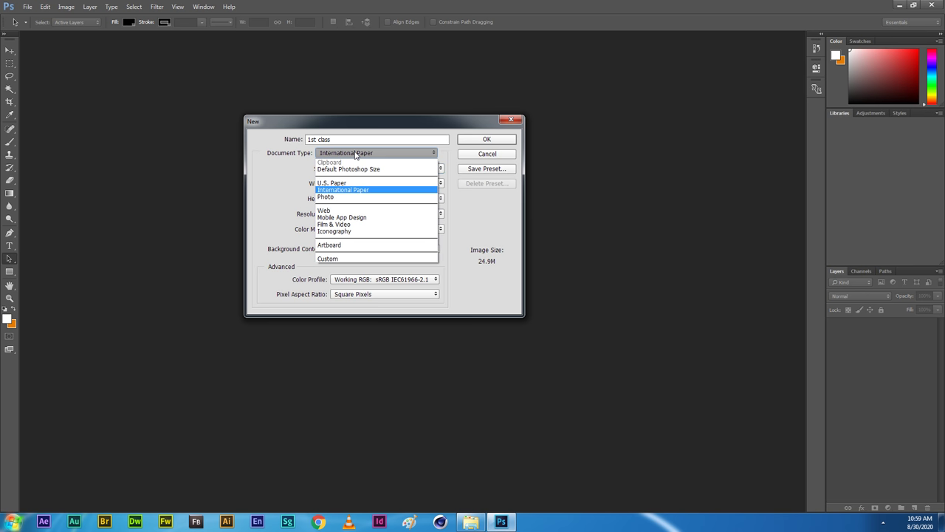
{"action": "left_click", "coordinate": [344, 198]}
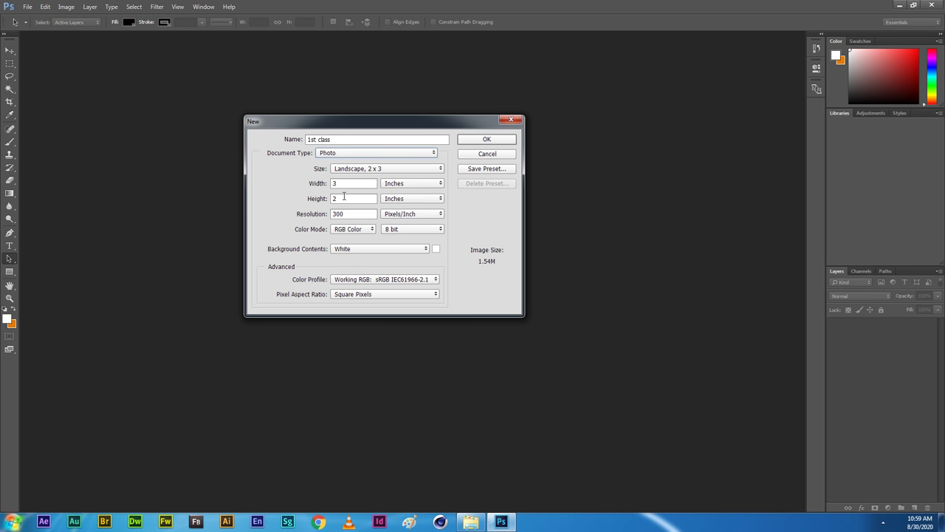
{"action": "left_click", "coordinate": [355, 170]}
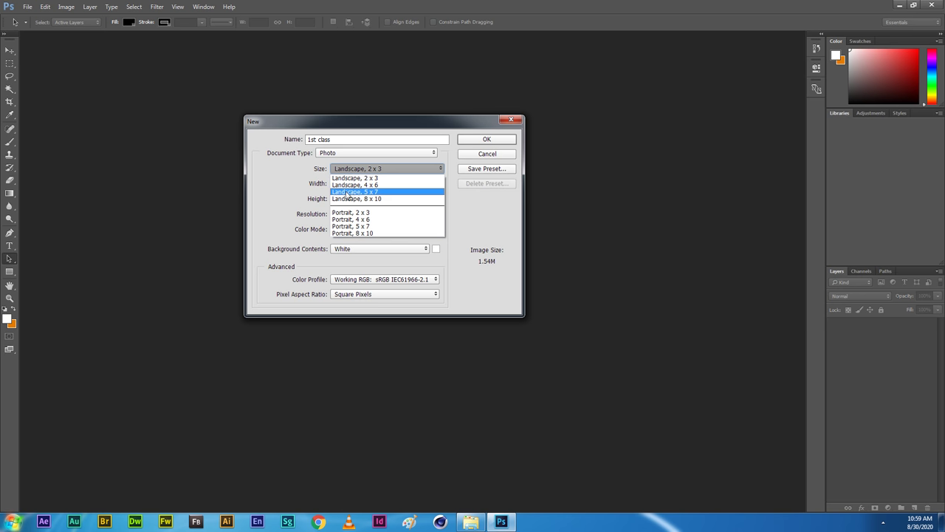
{"action": "left_click", "coordinate": [294, 187]}
- Switch to the Web preset with the Web Most Common 1366×768 artboard
{"action": "left_click", "coordinate": [343, 153]}
{"action": "left_click", "coordinate": [344, 212]}
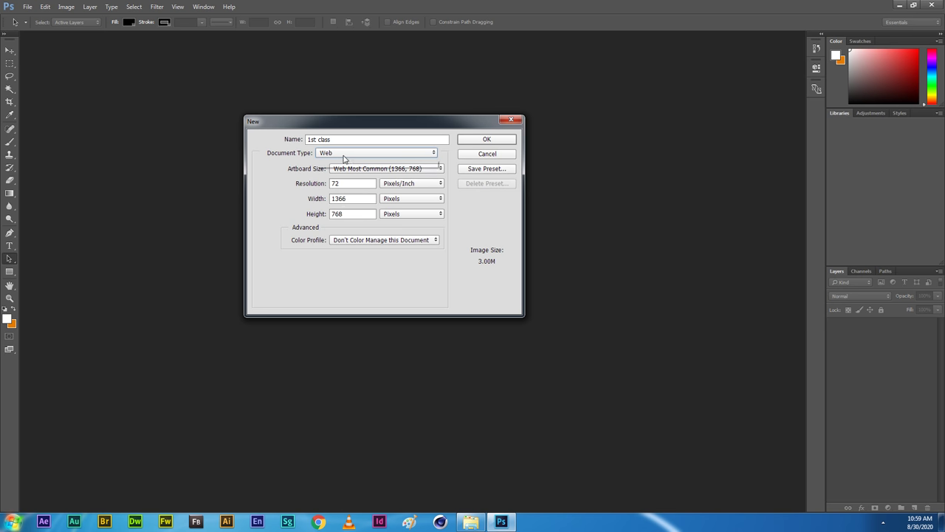
{"action": "left_click", "coordinate": [344, 157]}
{"action": "left_click", "coordinate": [343, 213]}
{"action": "left_click", "coordinate": [381, 170]}
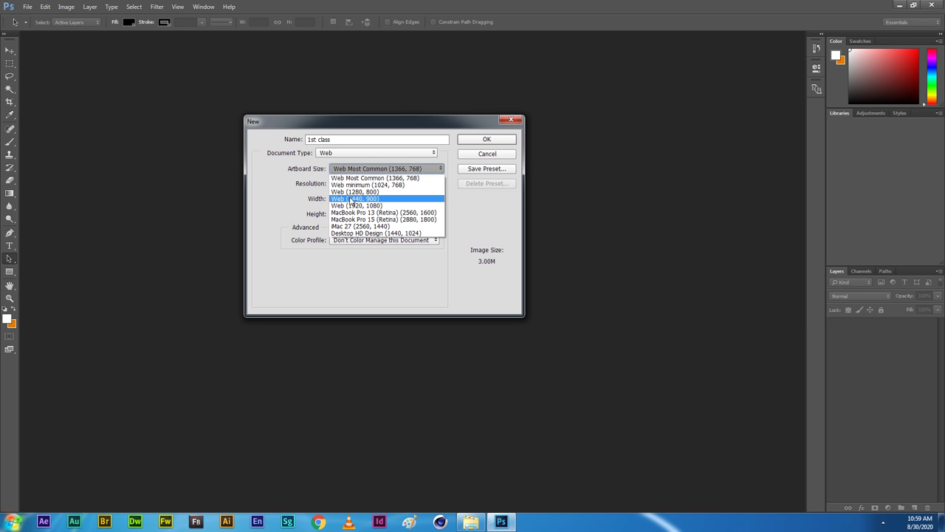
{"action": "left_click", "coordinate": [343, 156]}
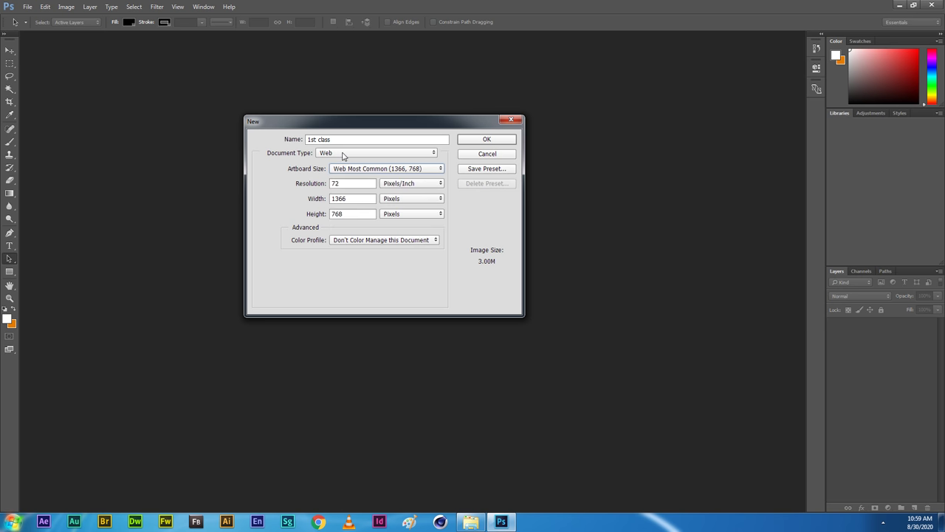
{"action": "left_click", "coordinate": [345, 155]}
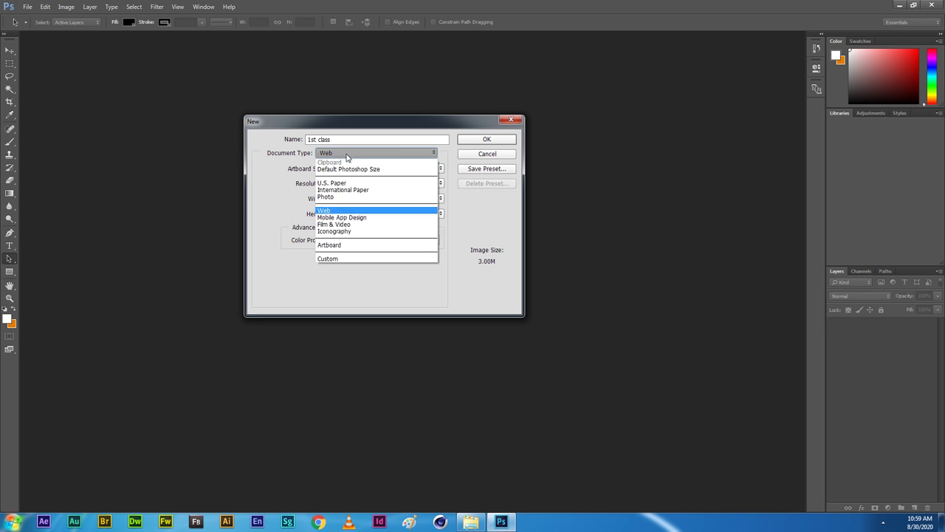
- Choose Mobile App Design with the iPhone 6 Plus artboard at 1242×2208 pixels
{"action": "left_click", "coordinate": [345, 217]}
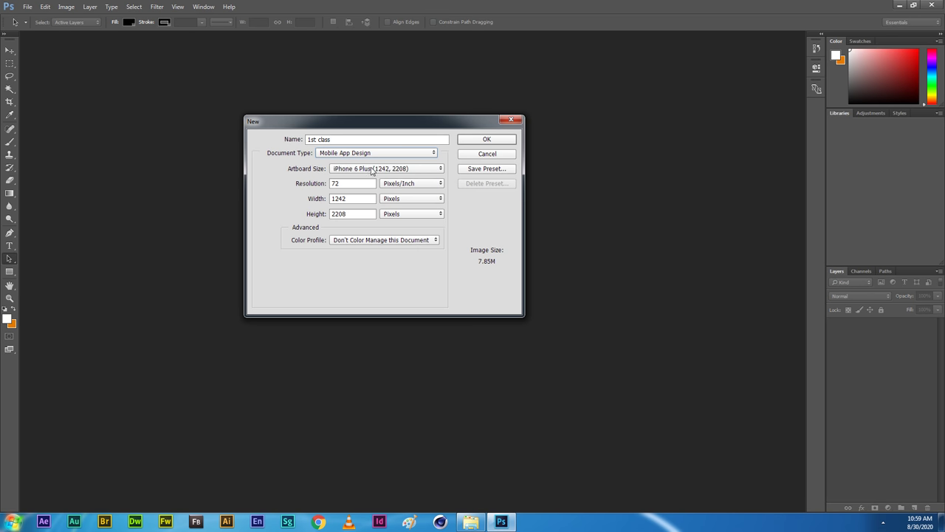
{"action": "left_click", "coordinate": [368, 170]}
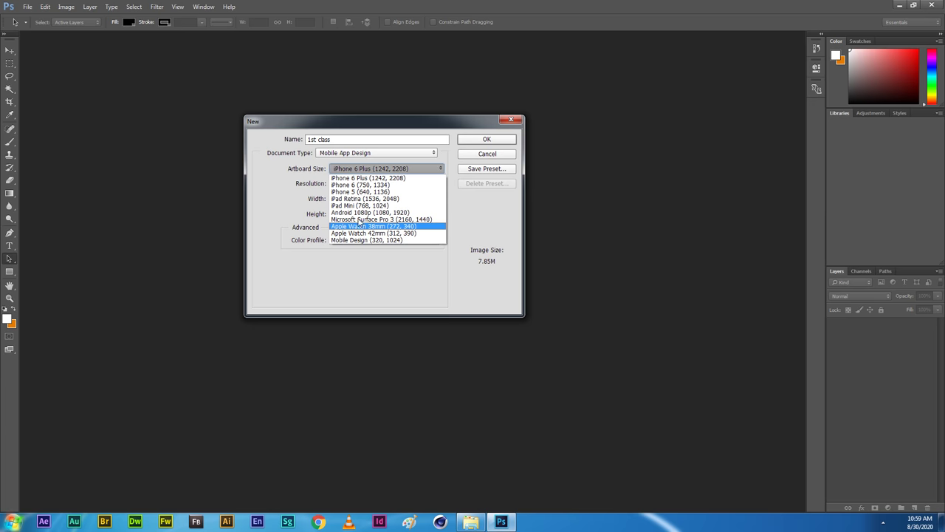
{"action": "left_click", "coordinate": [302, 204]}
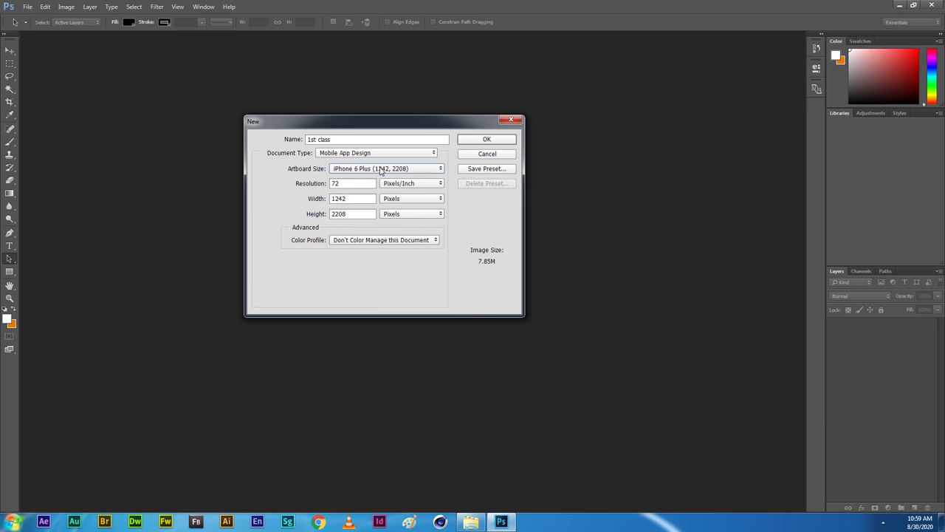
{"action": "left_click", "coordinate": [381, 169]}
{"action": "left_click", "coordinate": [381, 170]}
{"action": "left_click", "coordinate": [377, 156]}
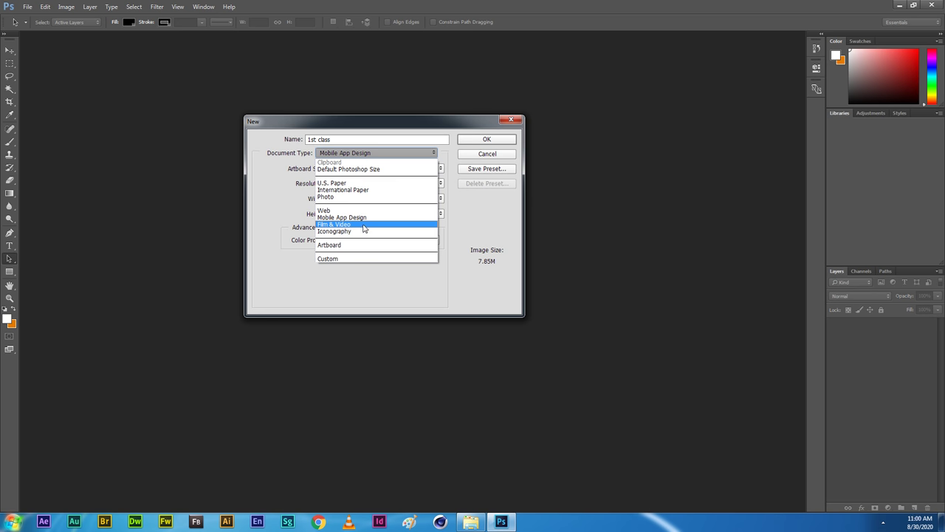
{"action": "left_click", "coordinate": [367, 222]}
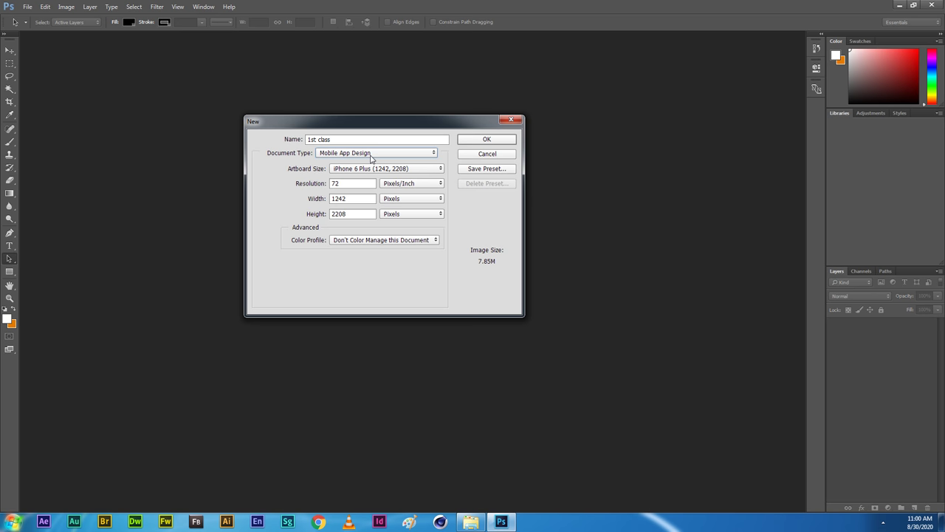
{"action": "left_click", "coordinate": [371, 155]}
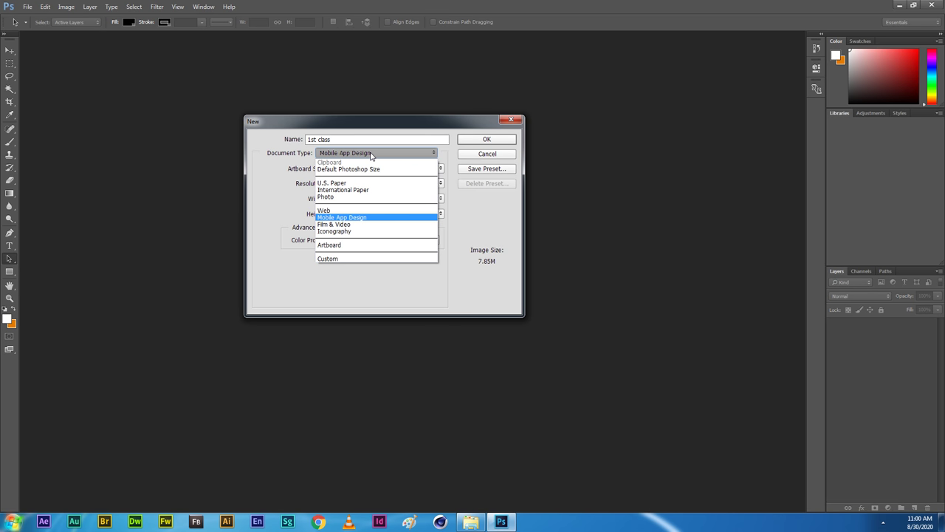
- Choose Film & Video with the PAL D1/DV size, 720×576 pixels on white
{"action": "left_click", "coordinate": [382, 225]}
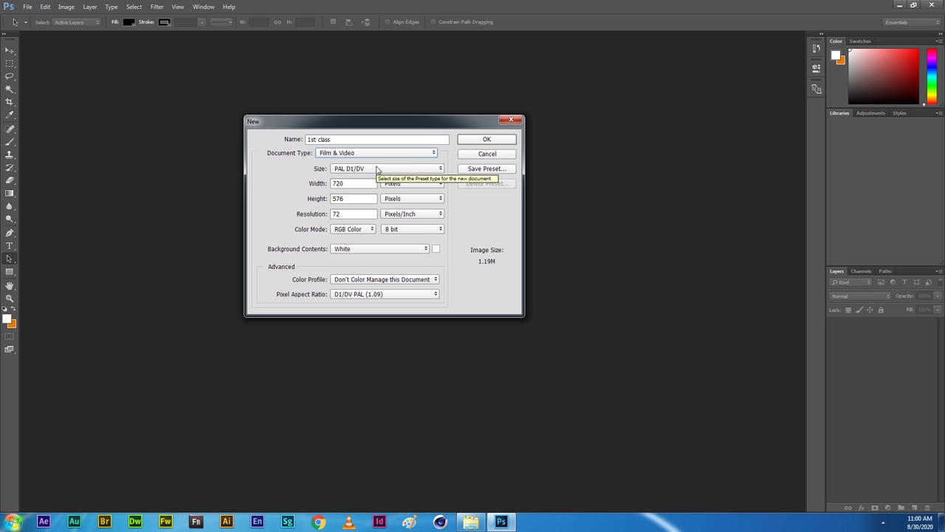
{"action": "left_click", "coordinate": [344, 171]}
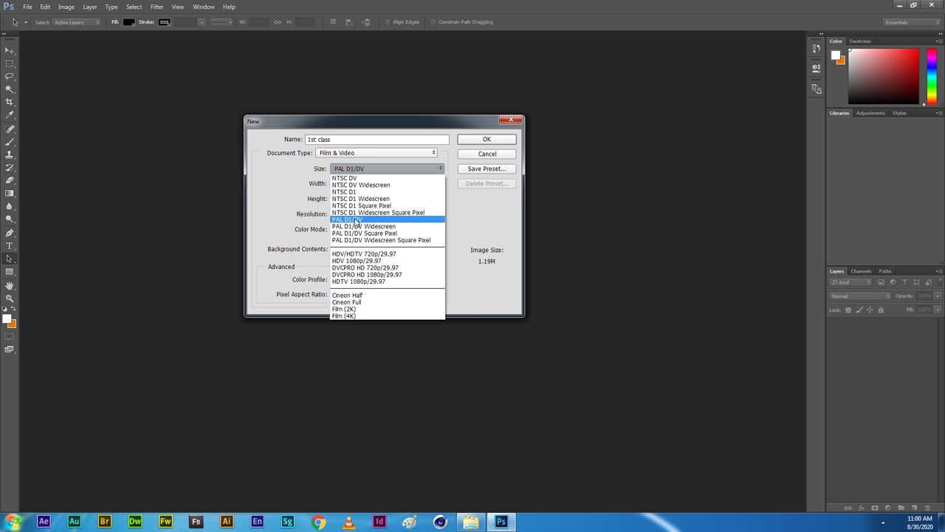
{"action": "left_click", "coordinate": [357, 220]}
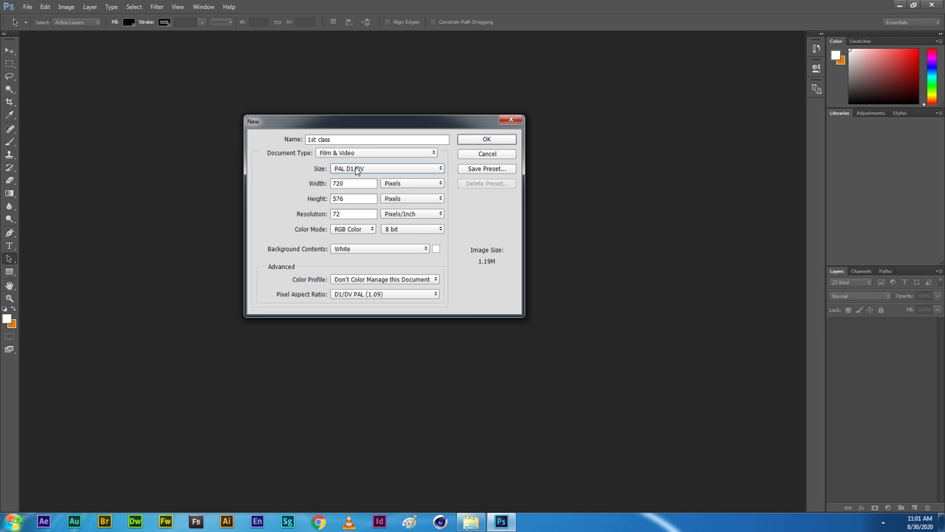
{"action": "left_click", "coordinate": [359, 156]}
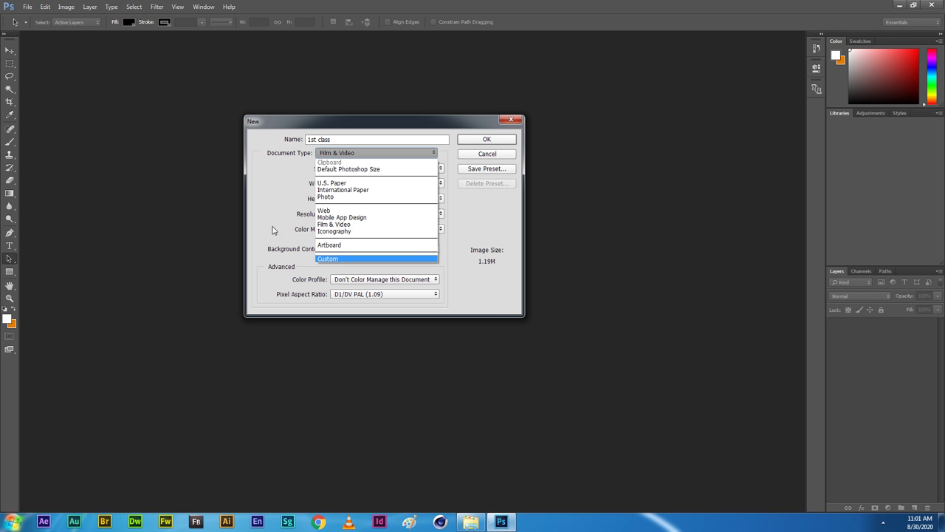
{"action": "left_click", "coordinate": [486, 224]}
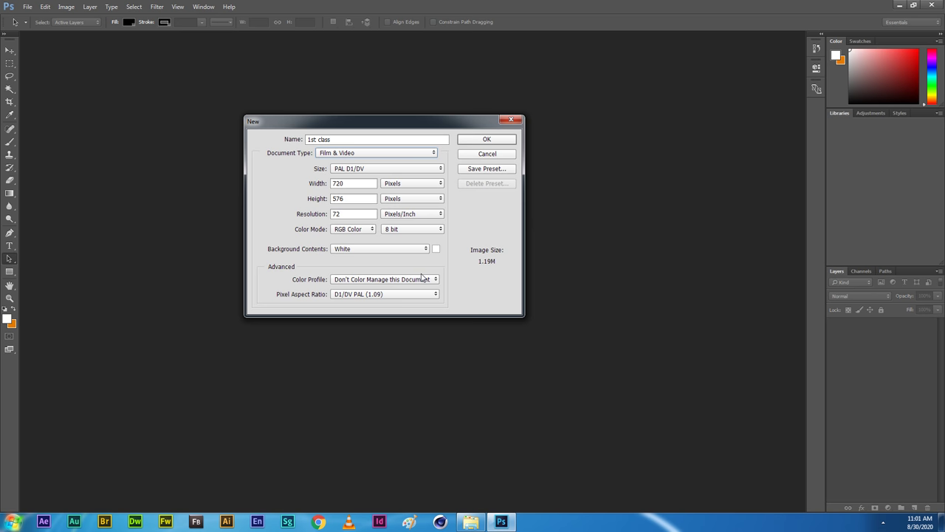
- Create the 720×576 '1st class' document and show it in an enlarged floating window
{"action": "left_click", "coordinate": [479, 143]}
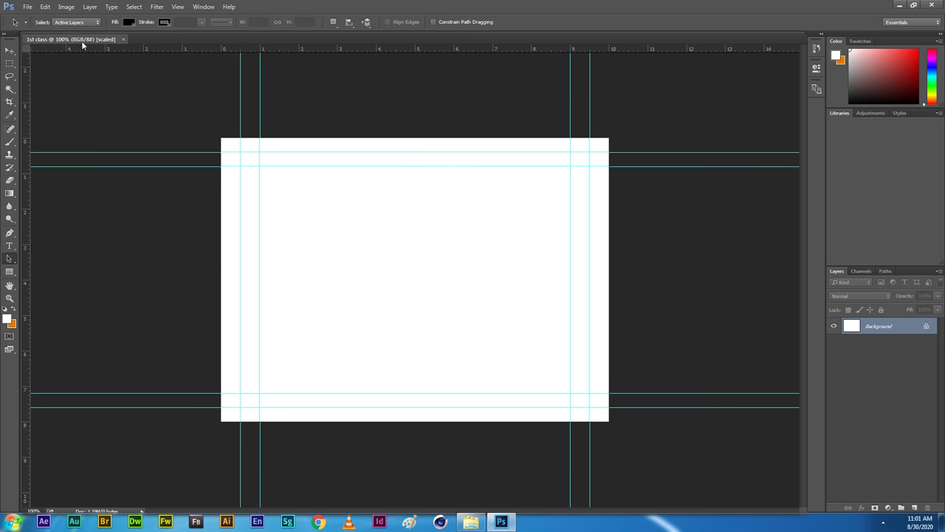
{"action": "left_click_drag", "start_coordinate": [82, 40], "coordinate": [85, 52]}
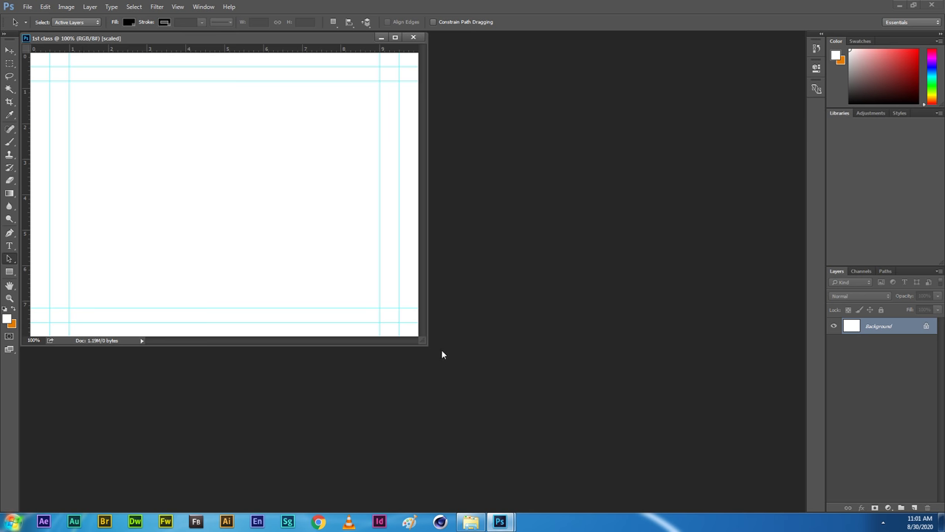
{"action": "left_click_drag", "start_coordinate": [424, 344], "coordinate": [664, 465]}
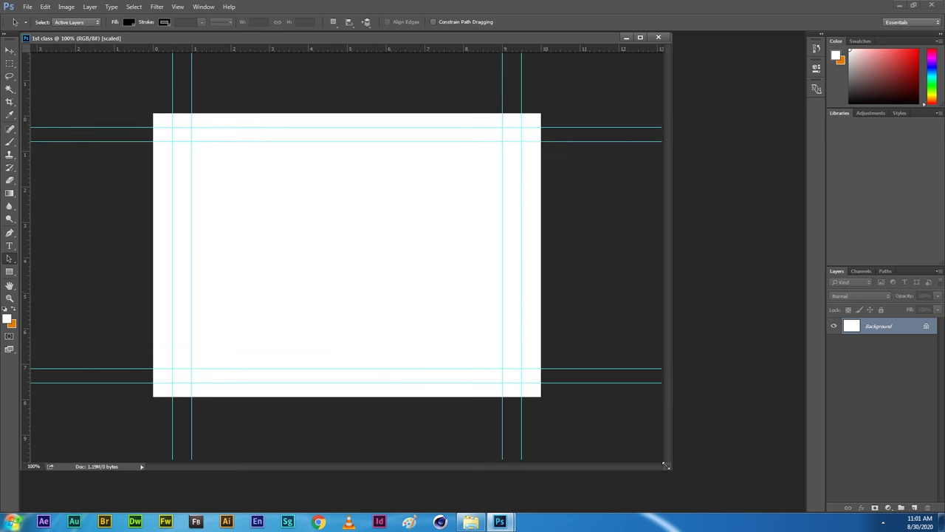
{"action": "left_click_drag", "start_coordinate": [393, 38], "coordinate": [418, 56]}
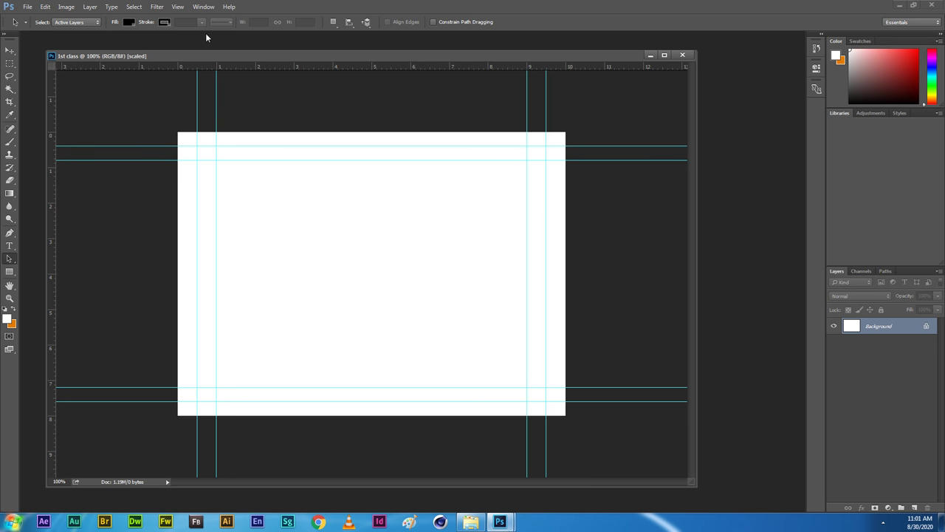
{"action": "left_click", "coordinate": [66, 7]}
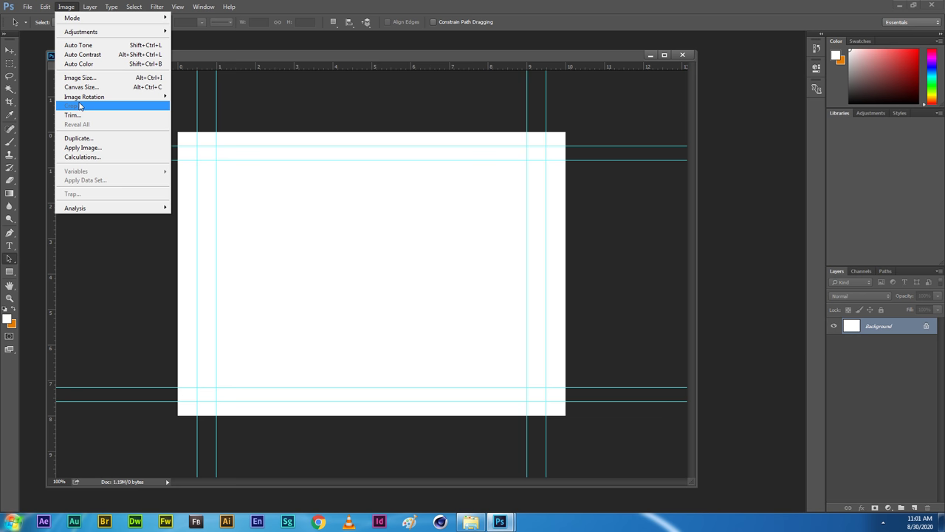
{"action": "left_click", "coordinate": [82, 77]}
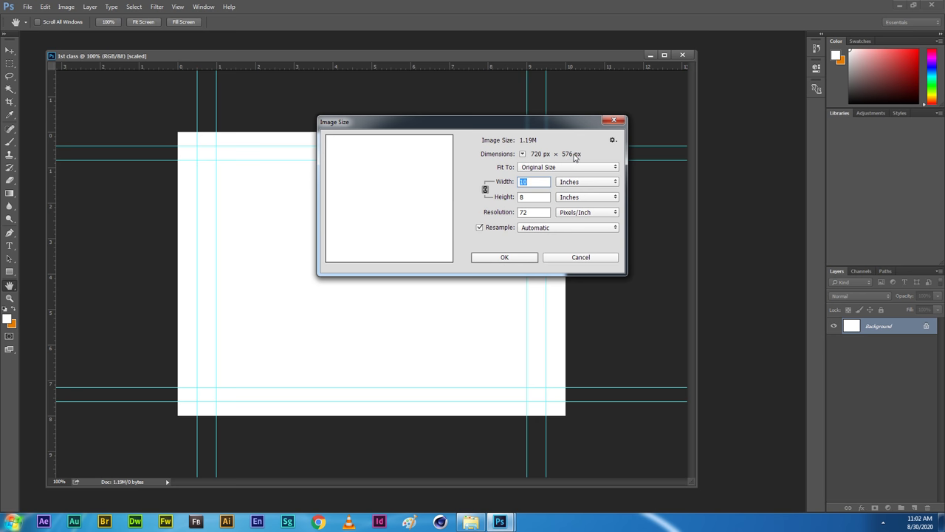
{"action": "left_click", "coordinate": [491, 257]}
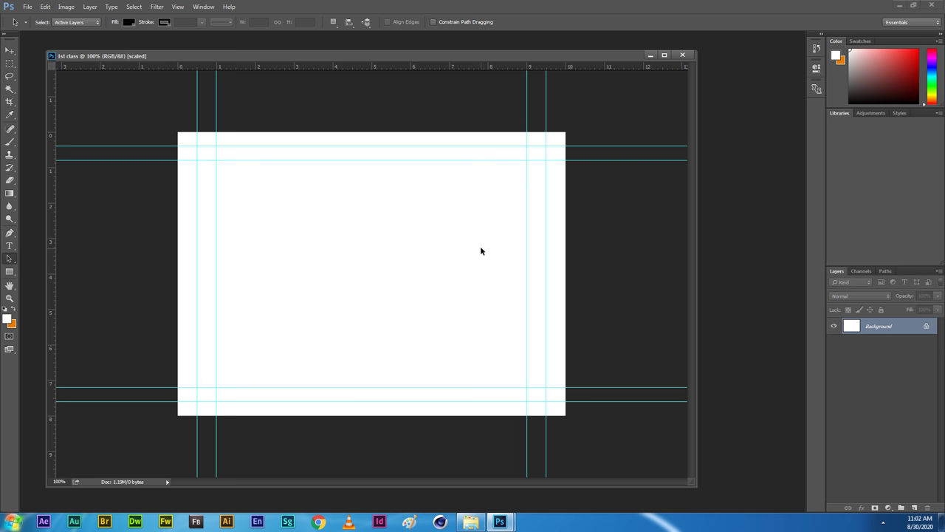
{"action": "key", "text": "ctrl+alt+i"}
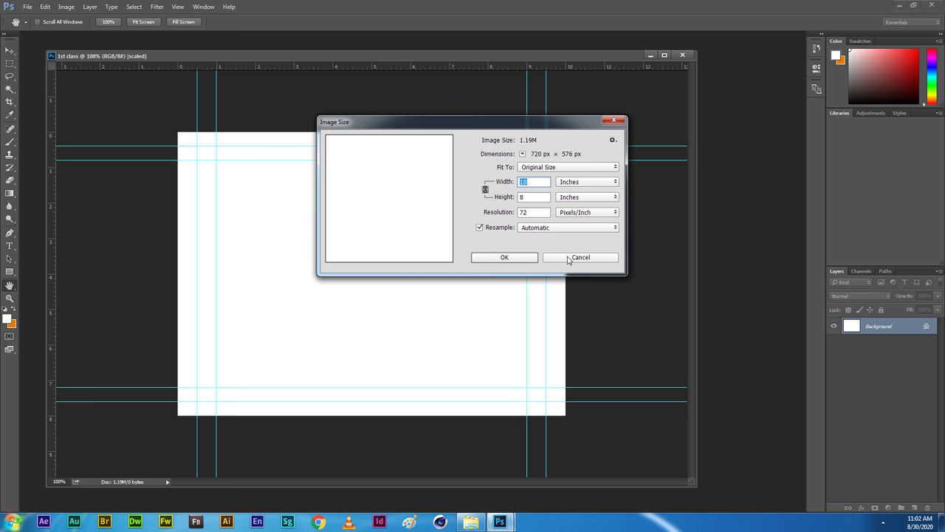
{"action": "left_click", "coordinate": [584, 258]}
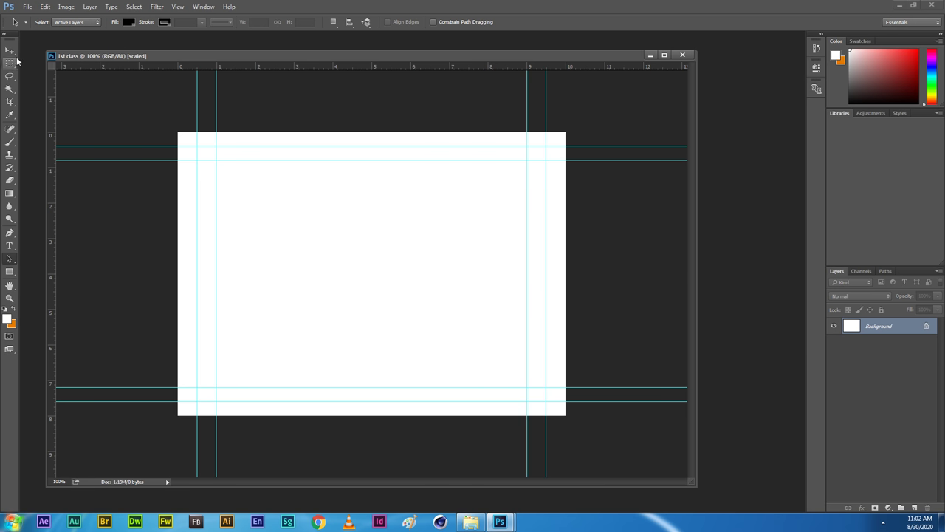
- Shift the '1st class' window slightly, then minimise Photoshop with Windows+D to show the desktop
{"action": "left_click_drag", "start_coordinate": [457, 54], "coordinate": [494, 51]}
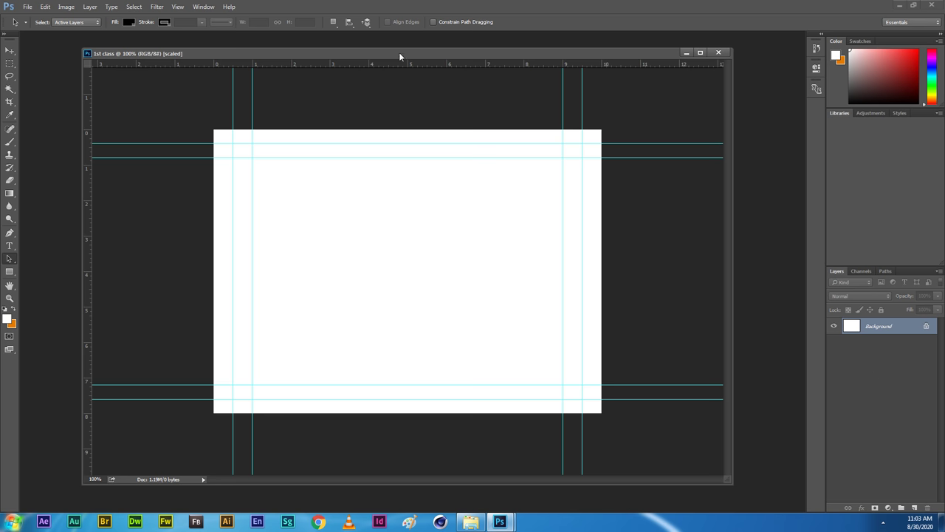
{"action": "left_click_drag", "start_coordinate": [398, 53], "coordinate": [383, 52]}
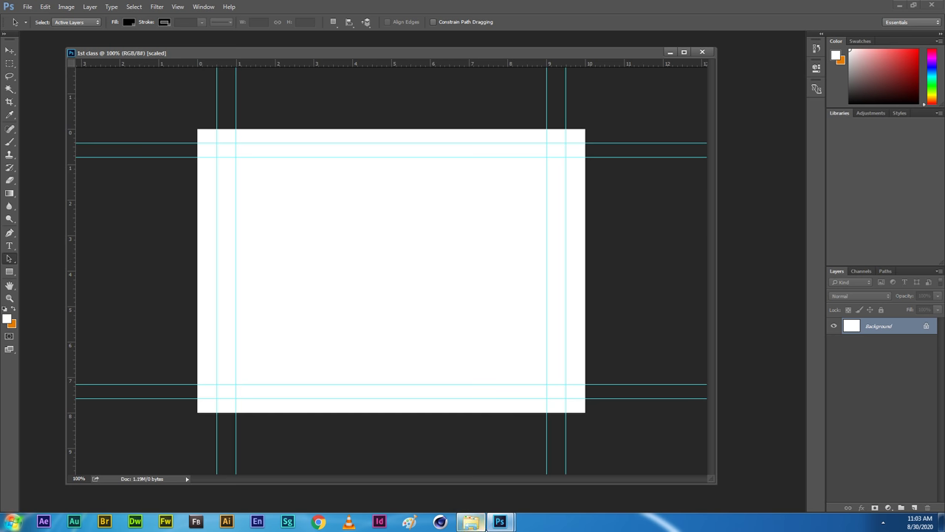
{"action": "key", "text": "super+d"}
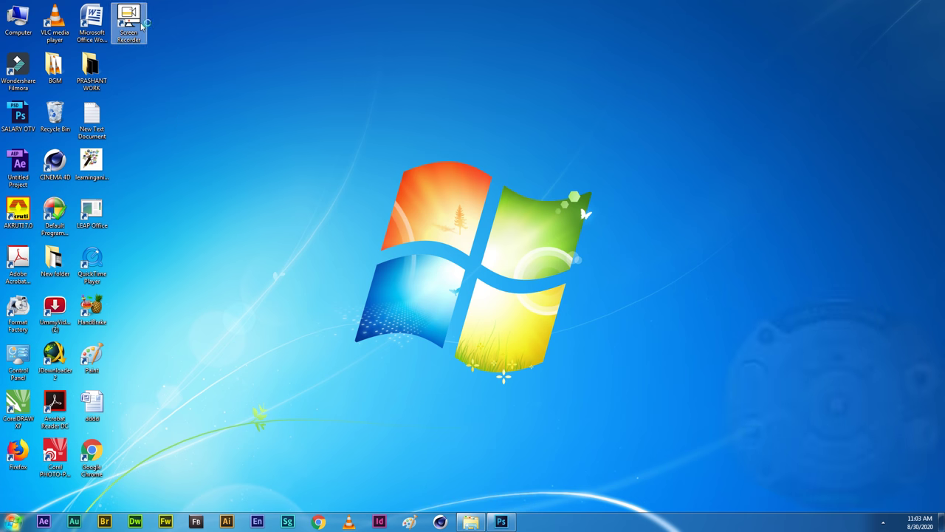